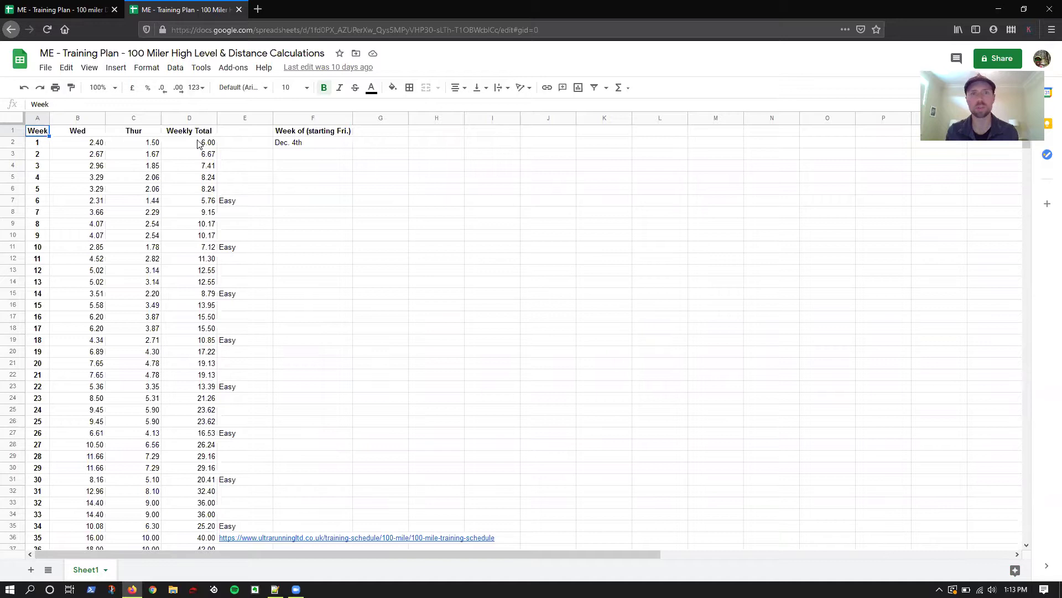
Step: Examine the weekly mileage progression through the taper weeks, the linked training schedule source, and the Wed and Thur run columns
scroll(199, 144, "down", 10)
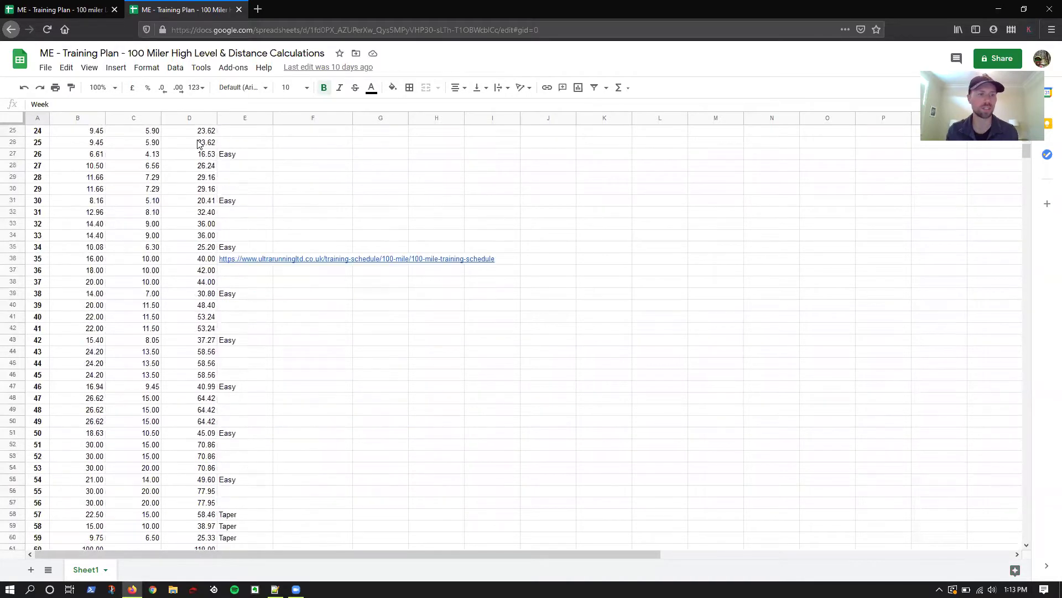
scroll(199, 144, "up", 10)
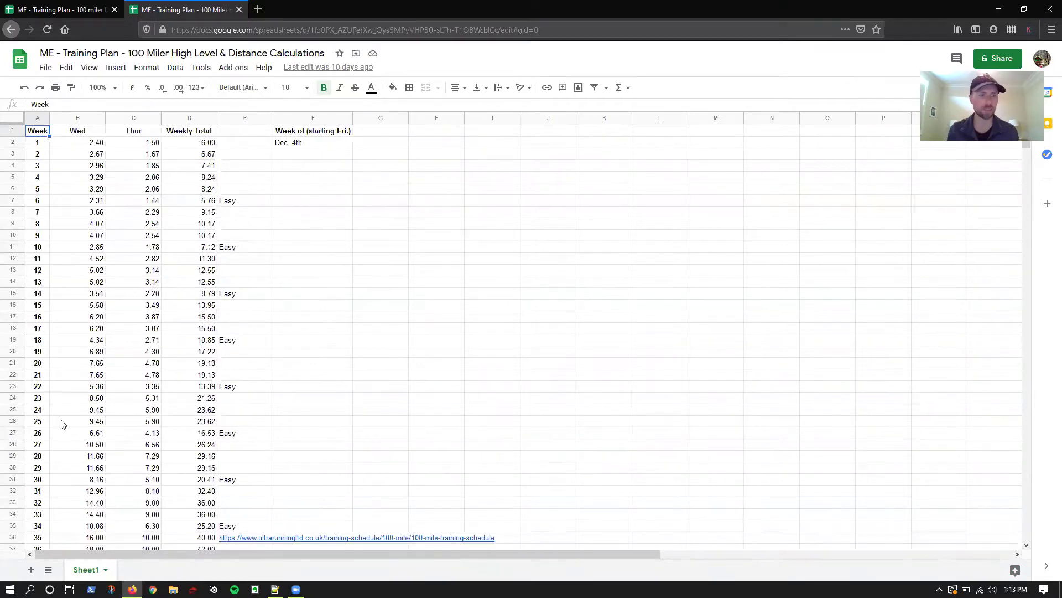
left_click(42, 527)
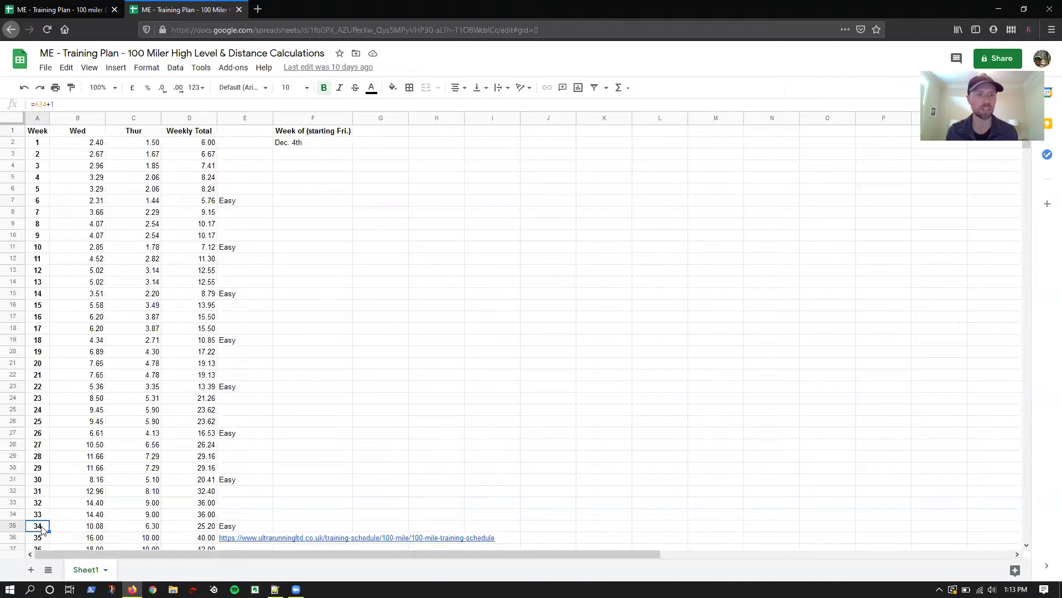
left_click(37, 144)
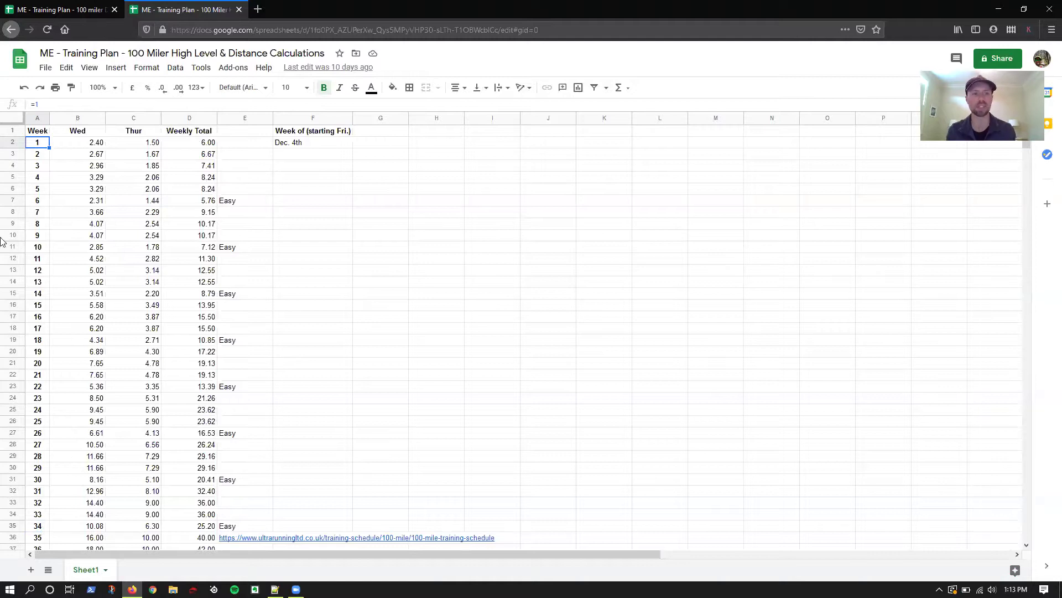
left_click(238, 541)
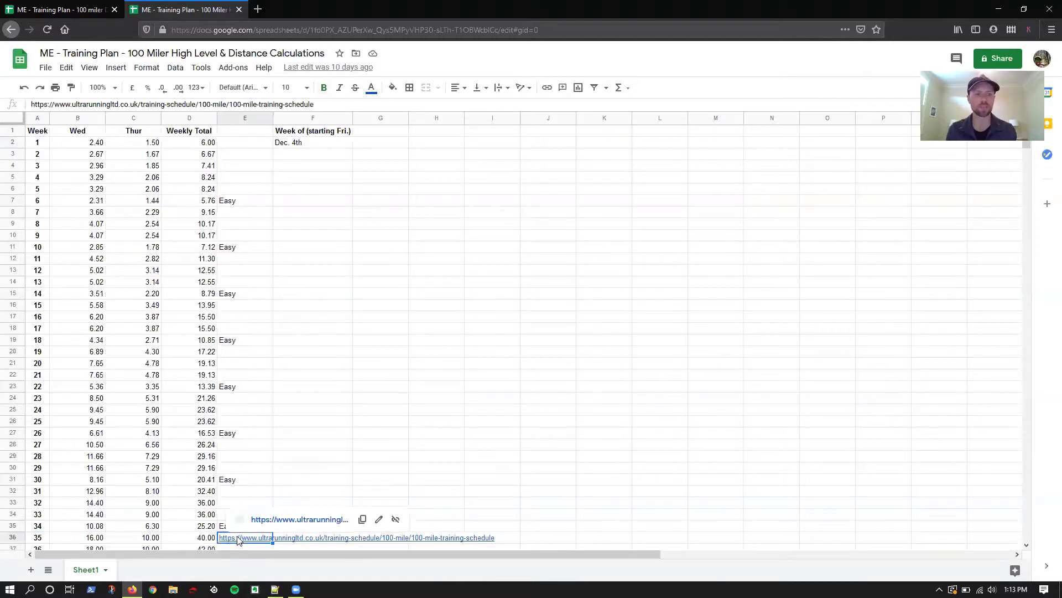
scroll(186, 515, "down", 4)
scroll(186, 516, "down", 9)
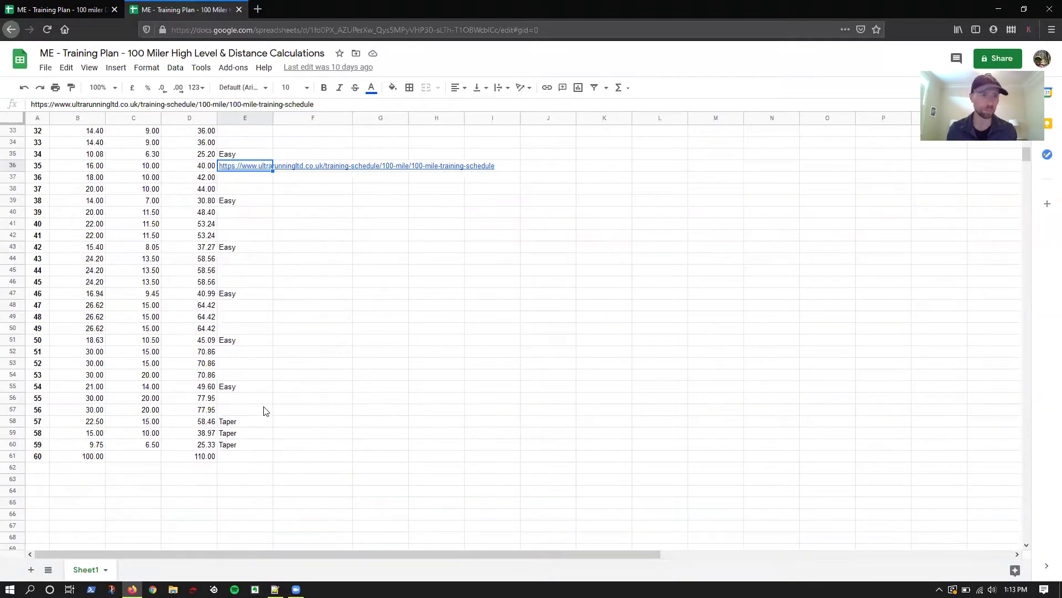
scroll(265, 411, "up", 10)
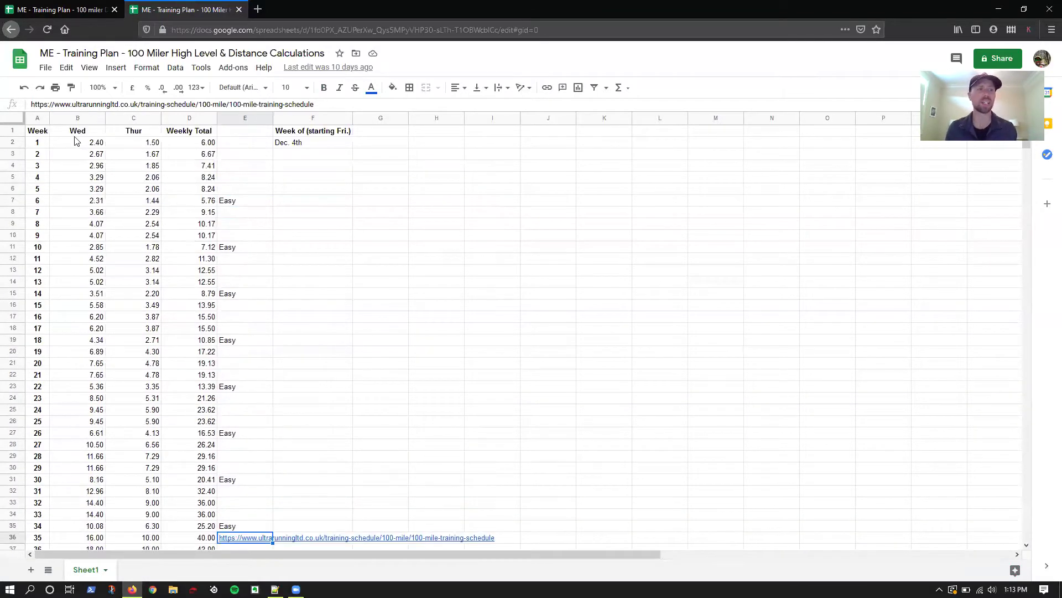
left_click(75, 135)
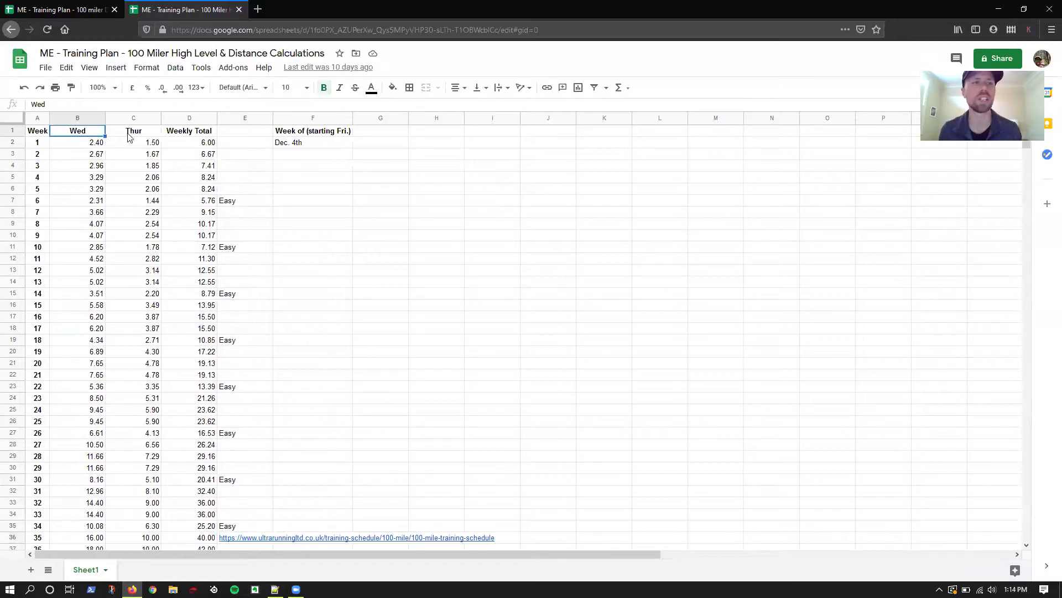
left_click(129, 136)
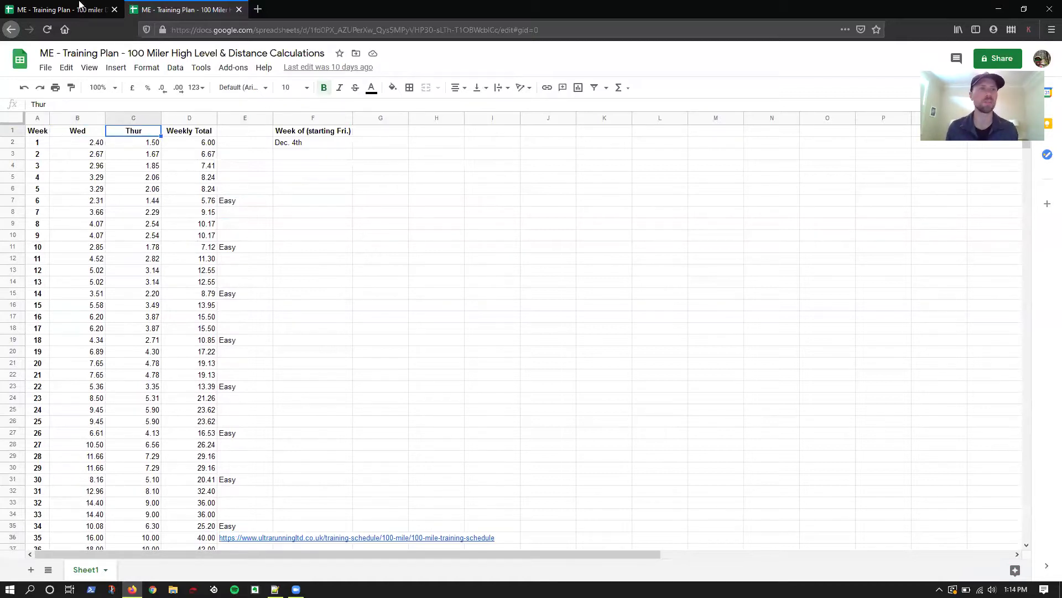
Step: Switch to the 100 miler Detailed Plan spreadsheet and examine the daily workout goals for week 1, from 2020-12-05 to 2020-12-10
left_click(72, 6)
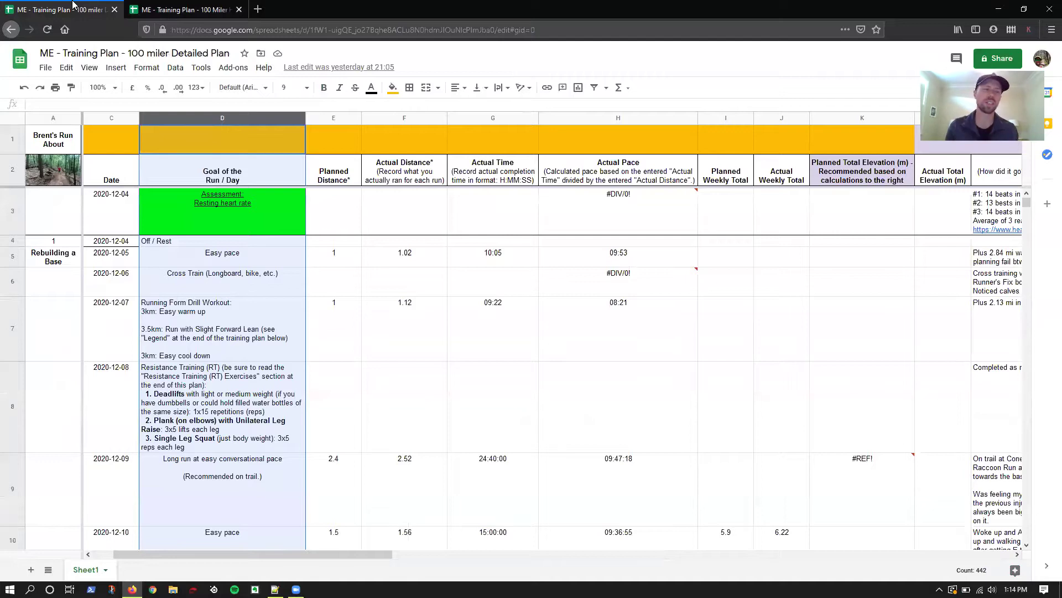
left_click(274, 258)
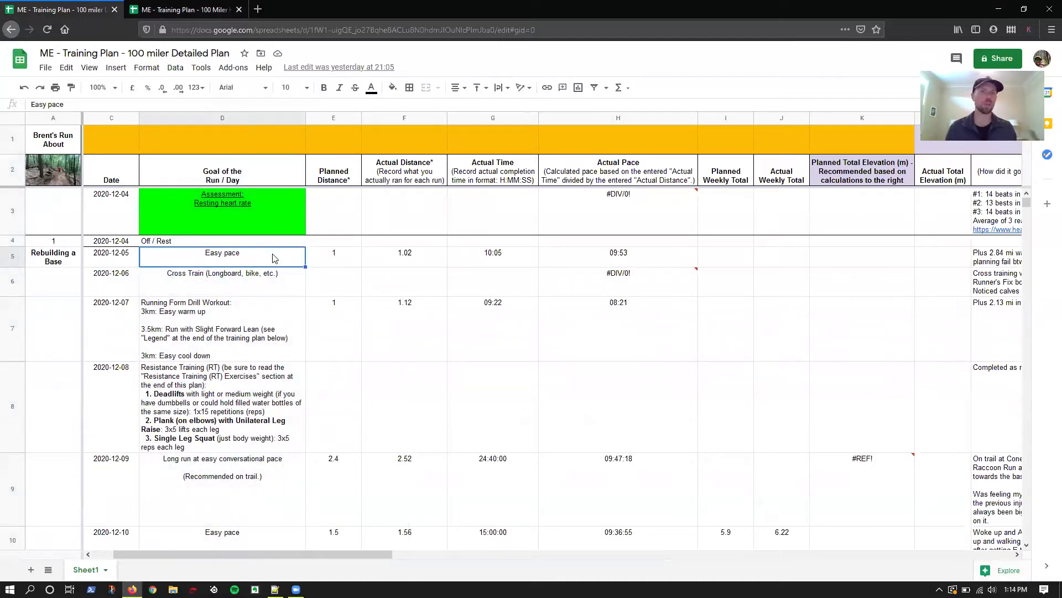
left_click(274, 283)
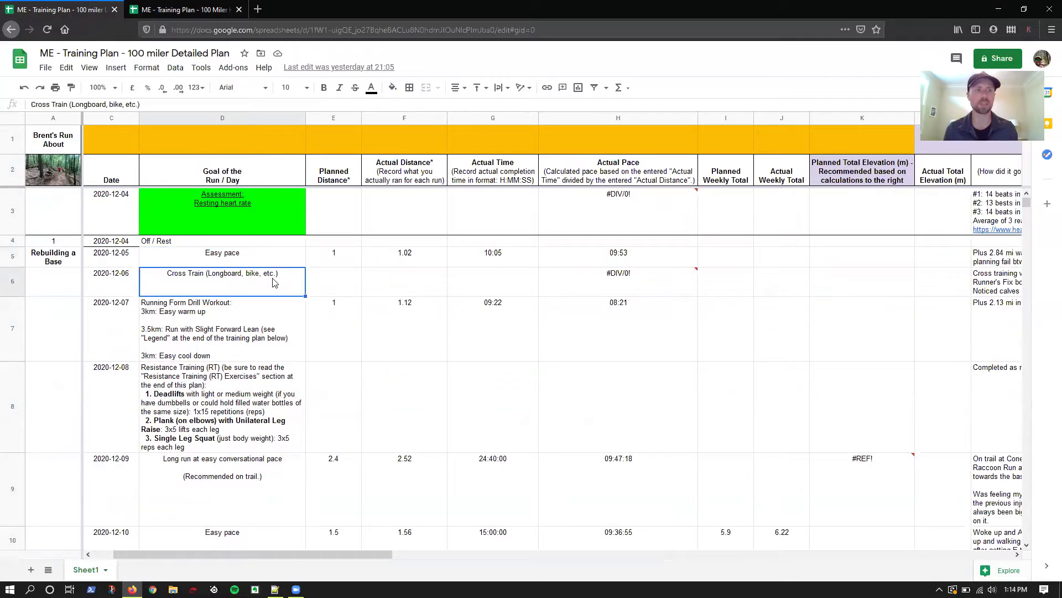
left_click(250, 316)
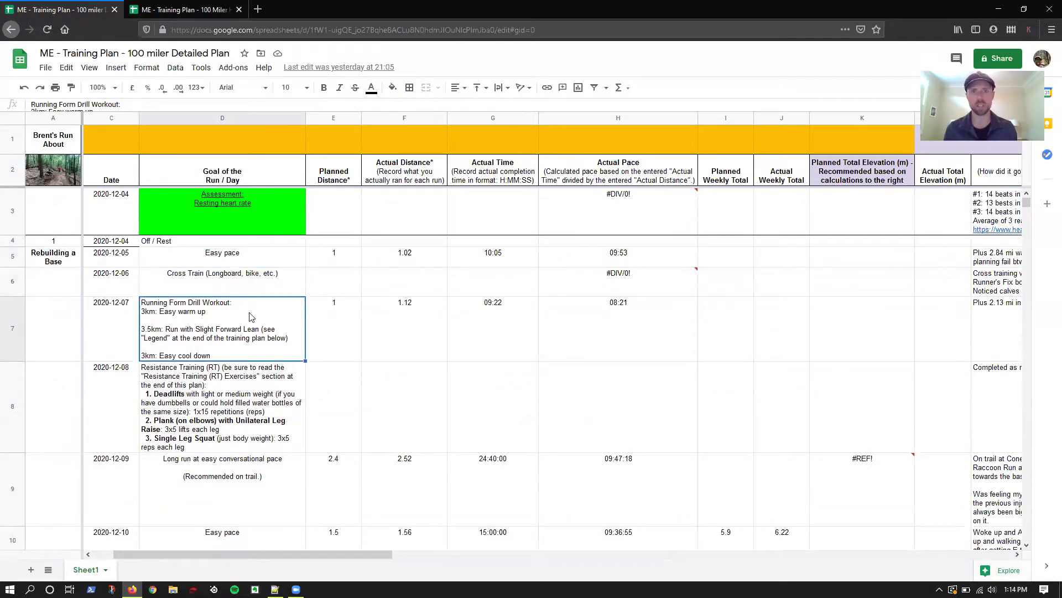
left_click(203, 389)
left_click(246, 487)
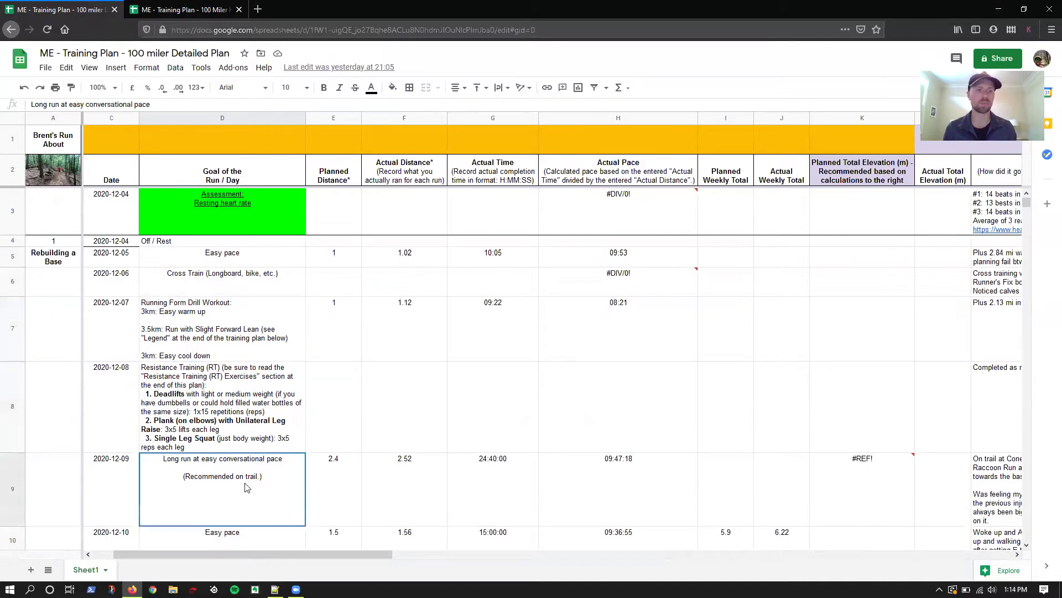
key("Down")
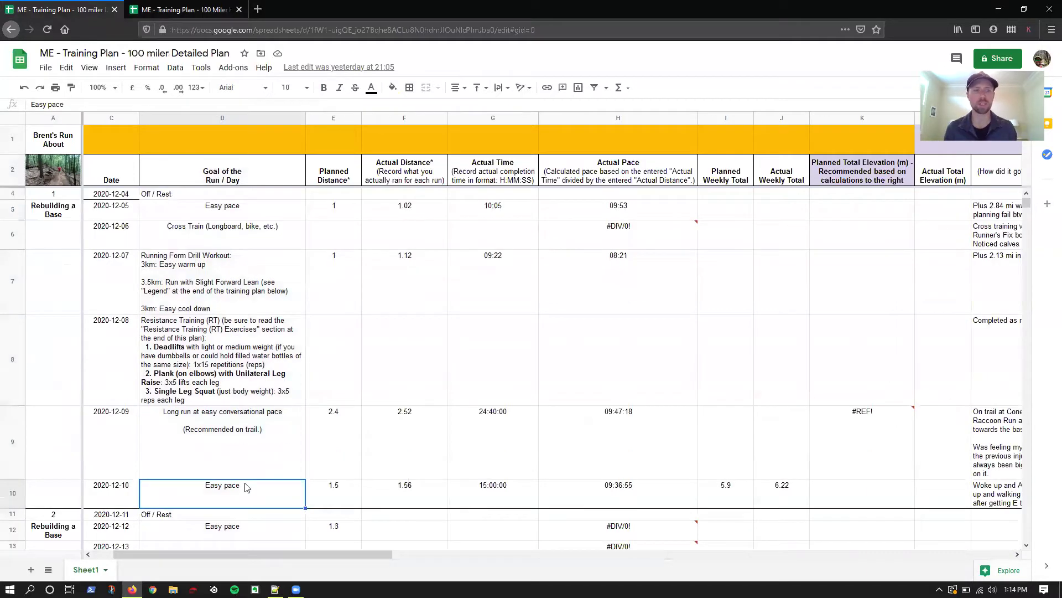
scroll(247, 487, "up", 1)
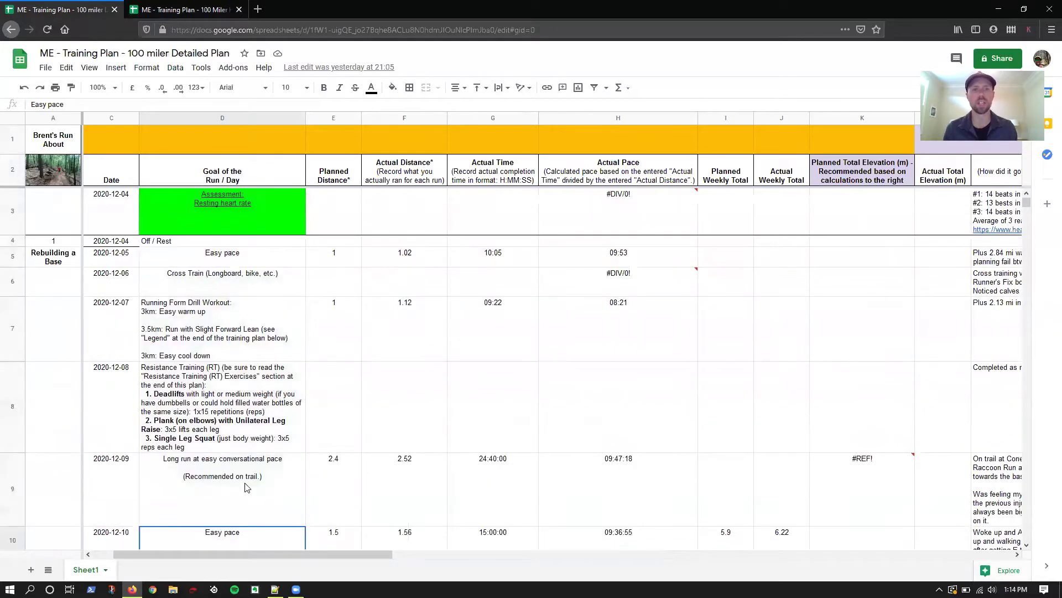
Step: Check the actual distances recorded for each of the week 1 runs
left_click(426, 258)
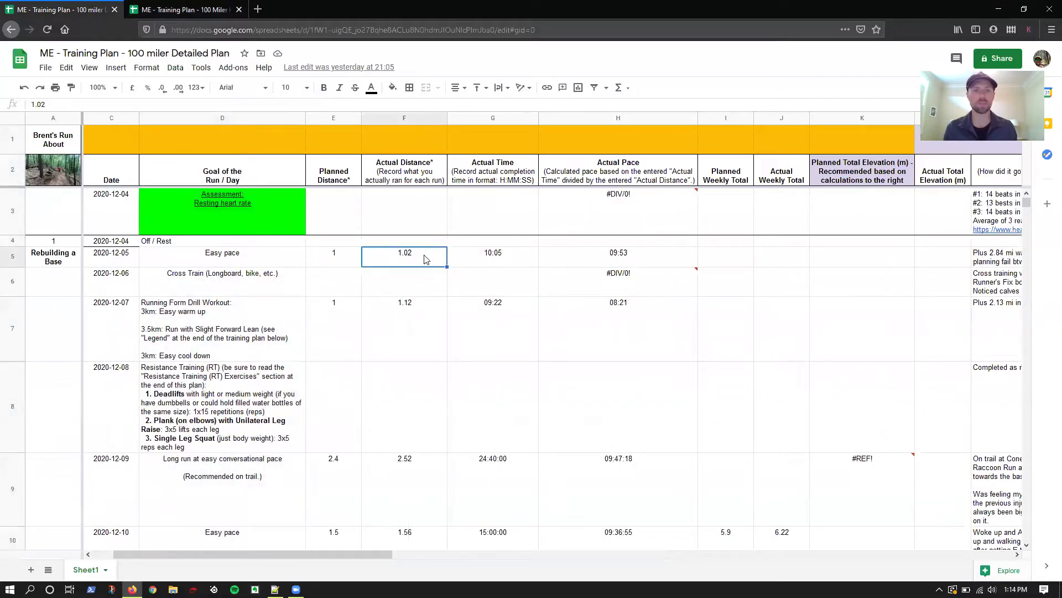
scroll(426, 259, "down", 1)
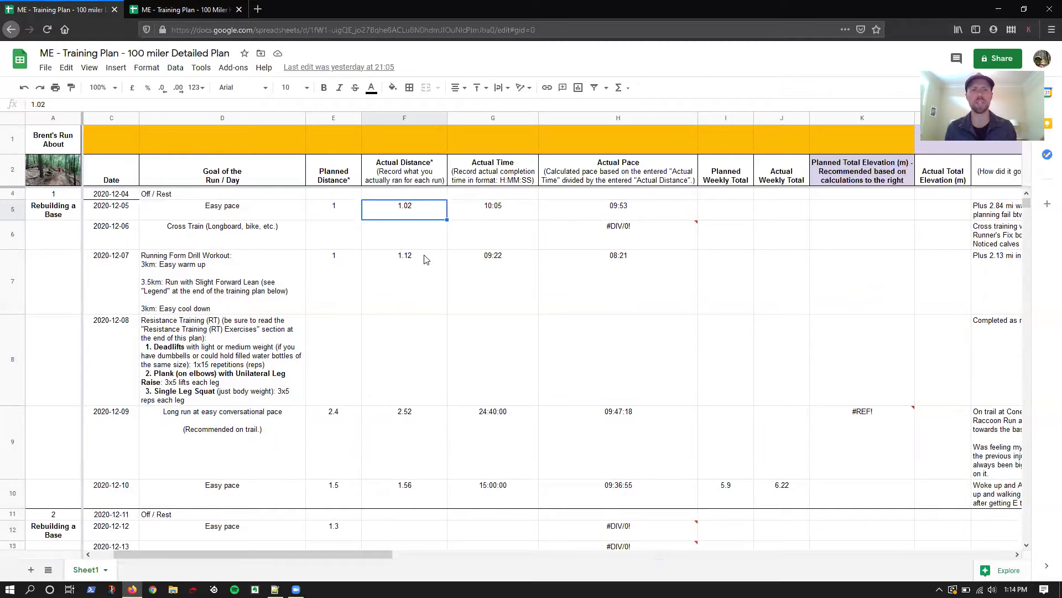
left_click(408, 301)
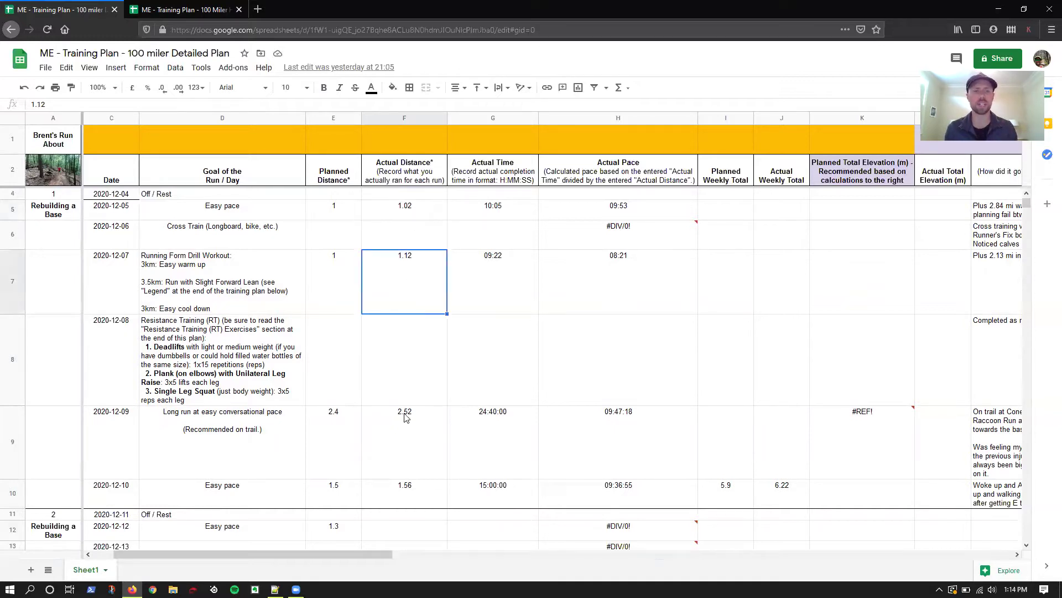
left_click(407, 441)
left_click(405, 496)
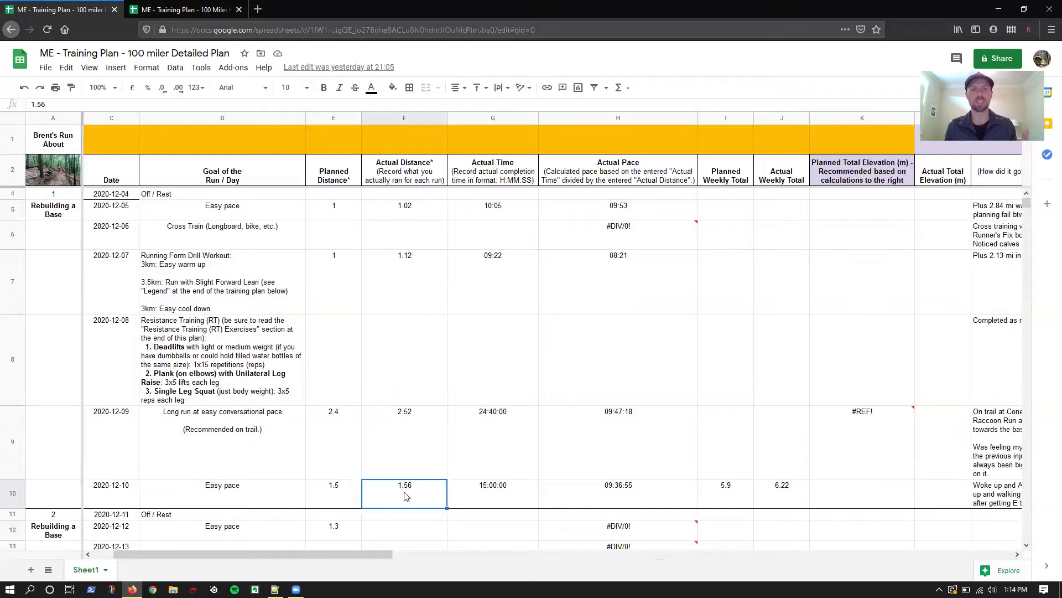
Step: Review week 2's planned run distances against week 1, including the unplanned 2020-12-13 entry and the planned weekly total formula
scroll(474, 423, "down", 3)
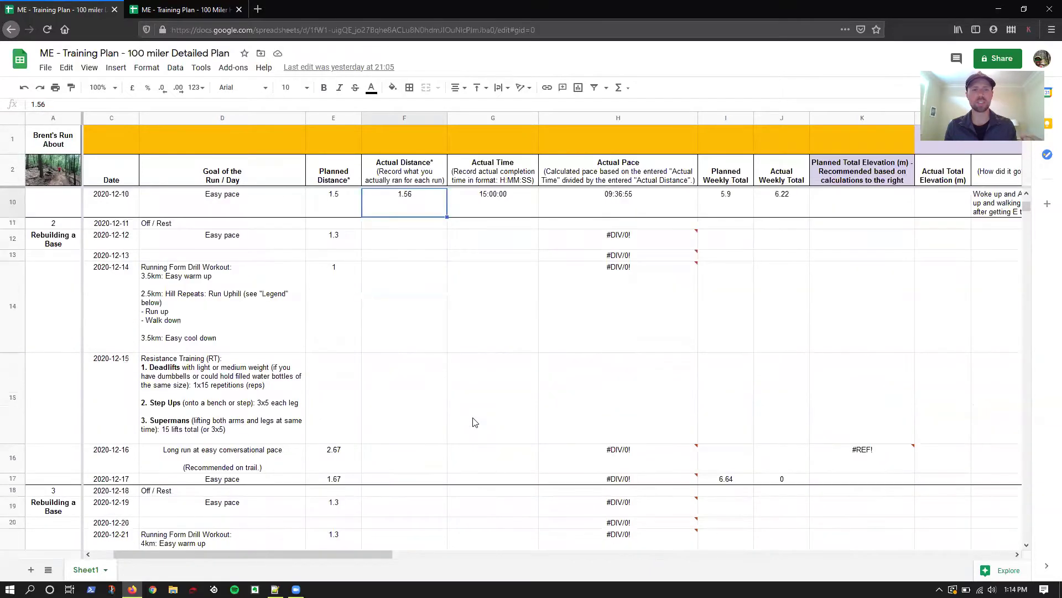
left_click(352, 247)
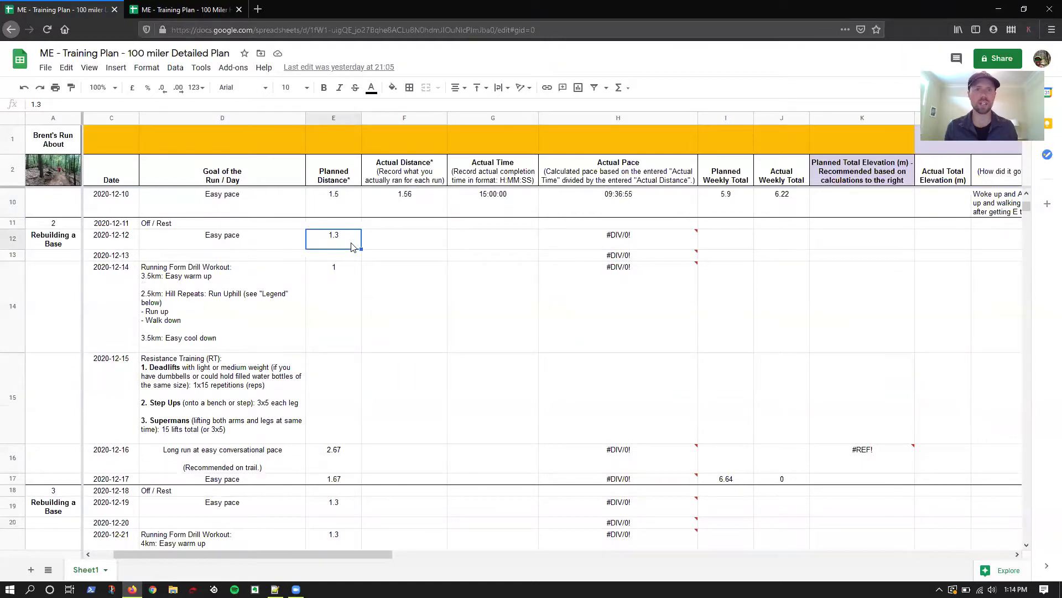
scroll(352, 247, "up", 3)
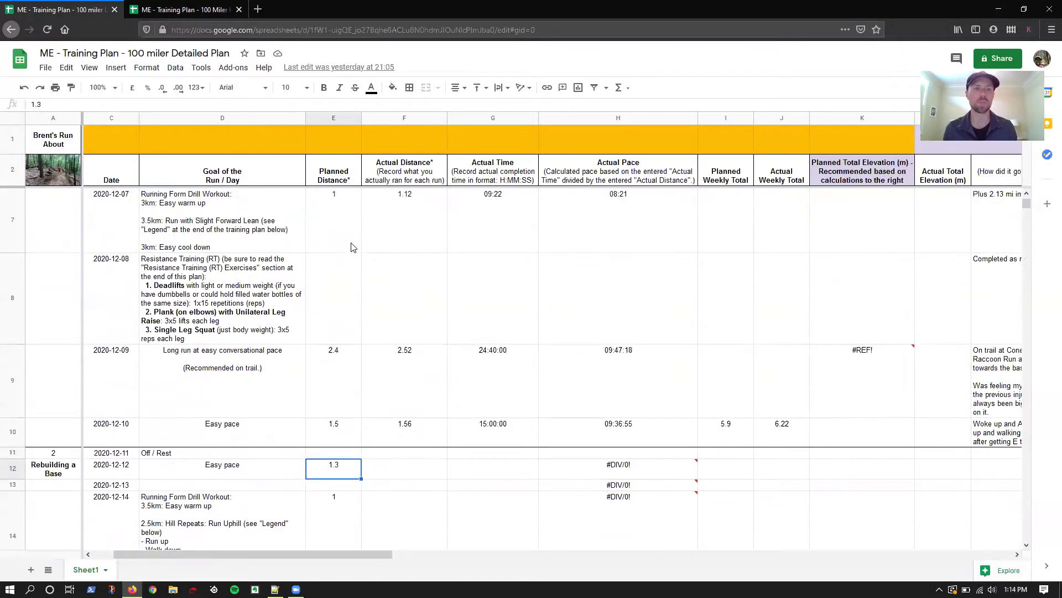
scroll(351, 247, "up", 1)
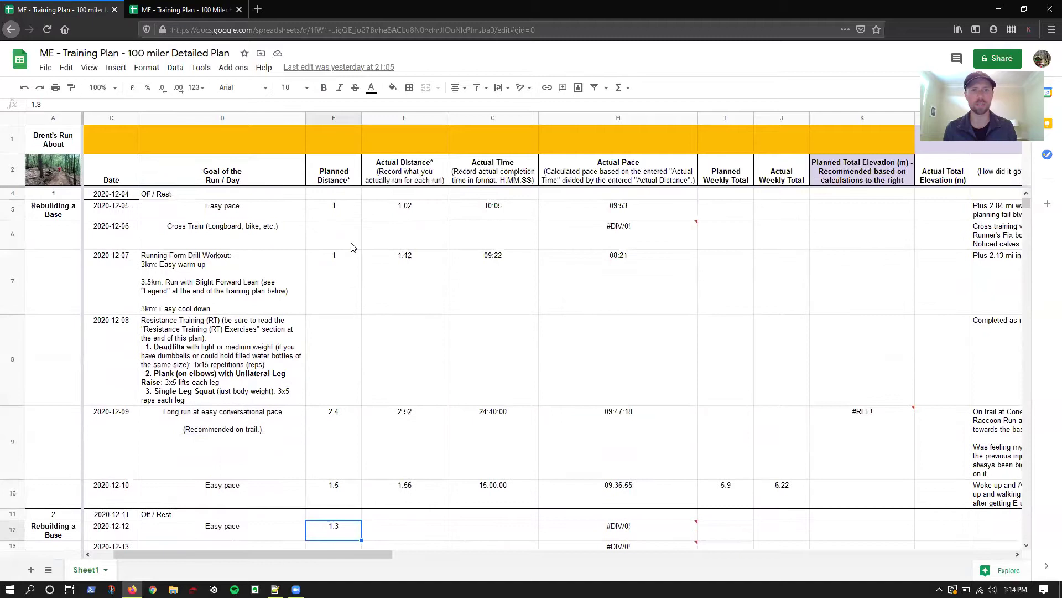
scroll(358, 314, "down", 5)
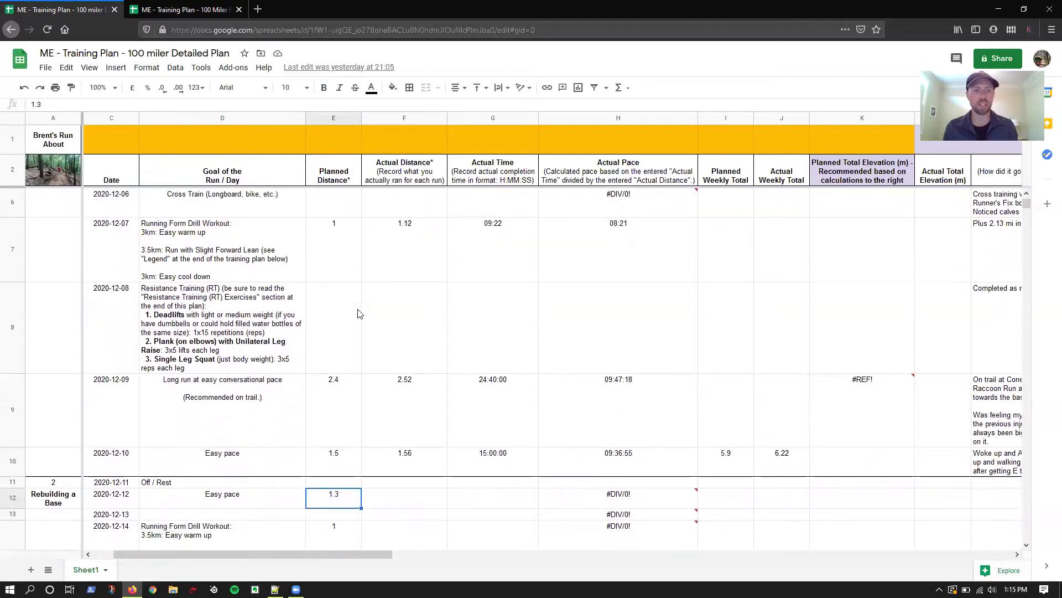
left_click(338, 305)
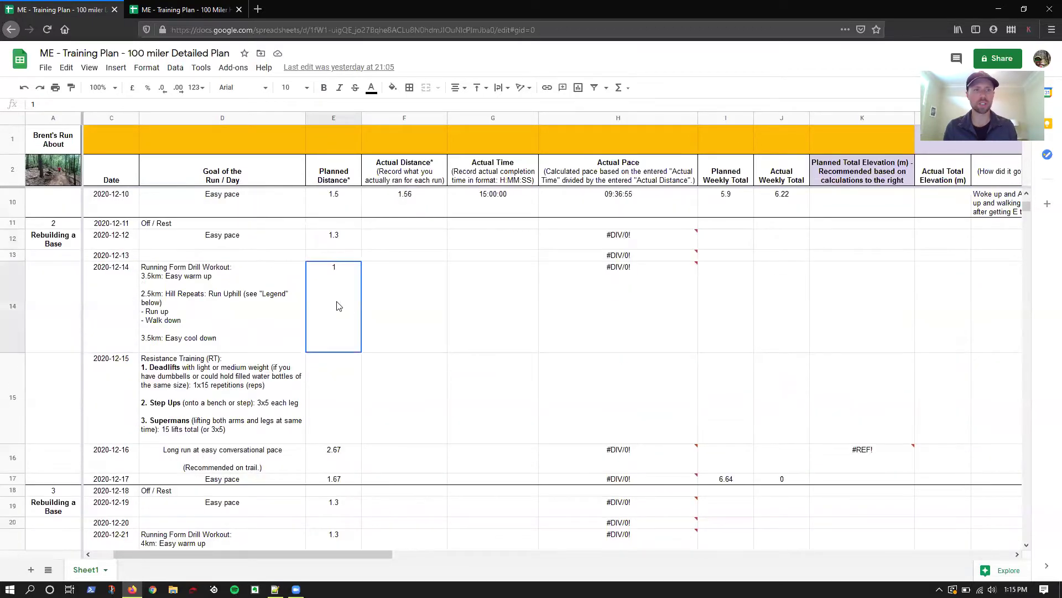
left_click_drag(342, 257, 253, 259)
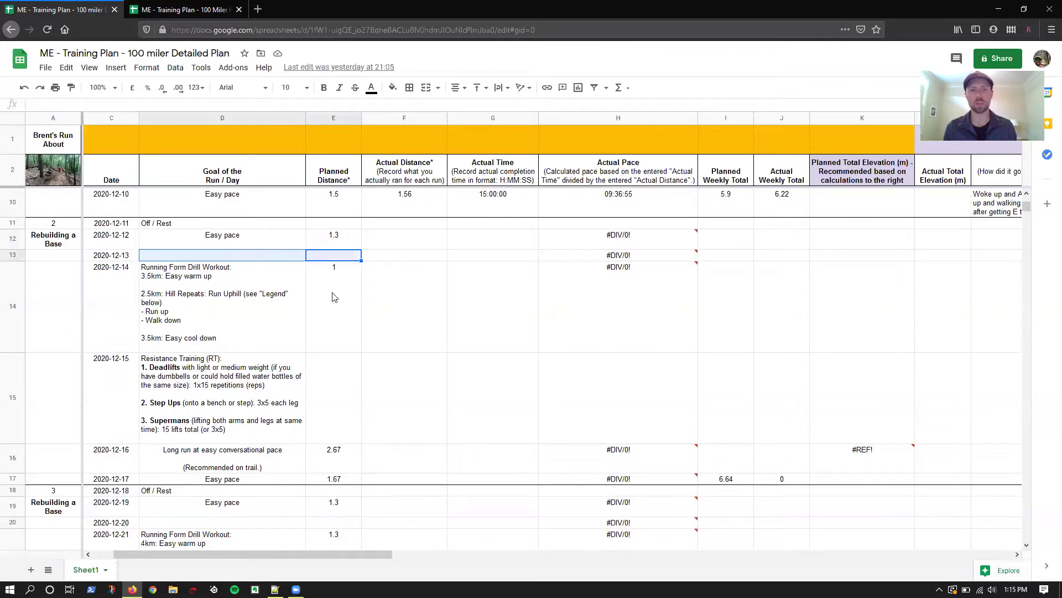
left_click(334, 297)
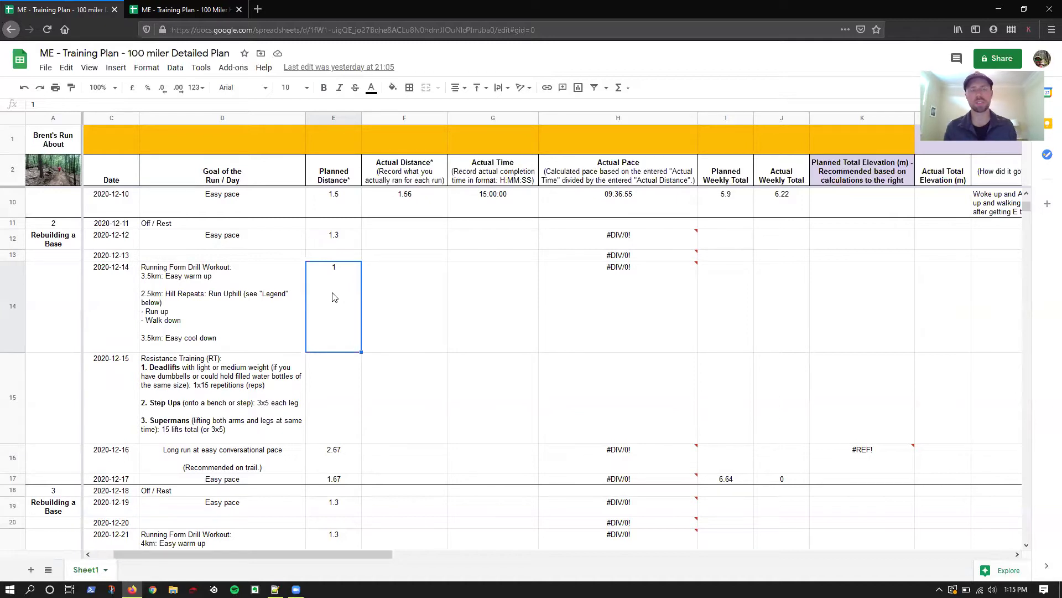
left_click(355, 468)
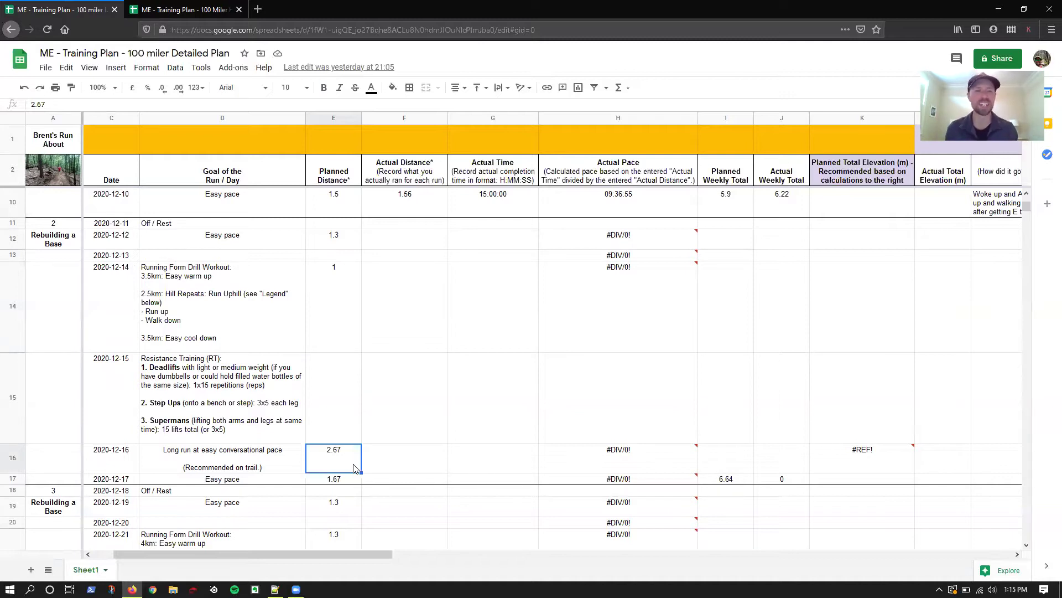
left_click(343, 483)
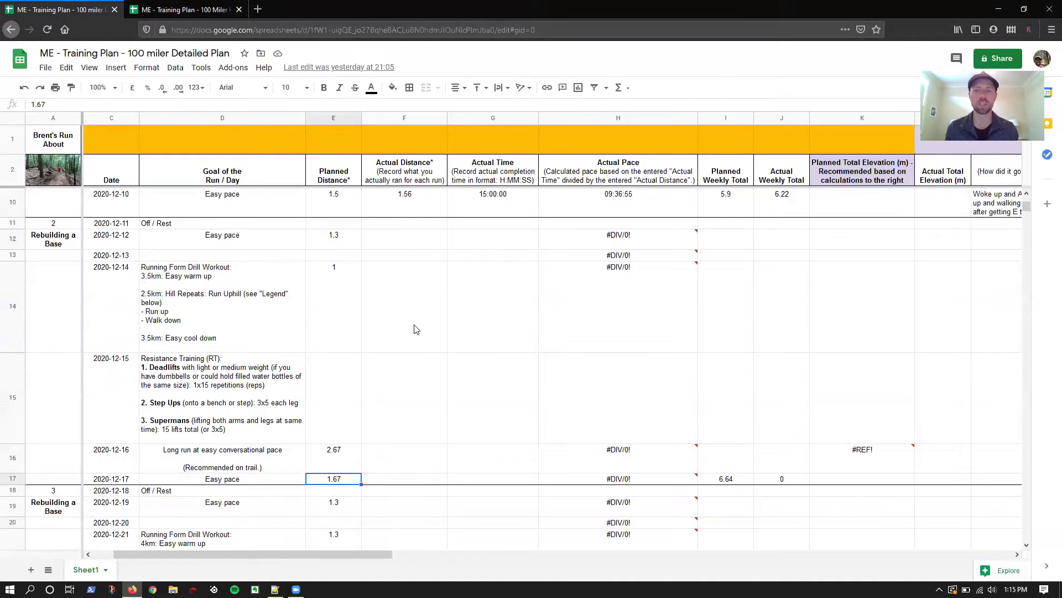
left_click(344, 463)
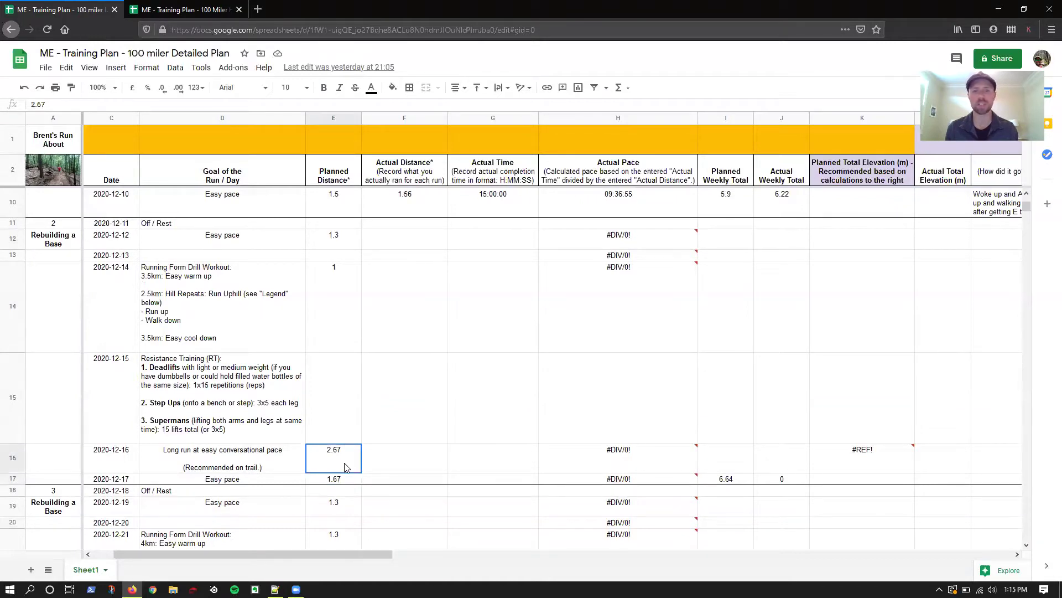
left_click(726, 479)
scroll(506, 284, "up", 1)
scroll(509, 285, "up", 2)
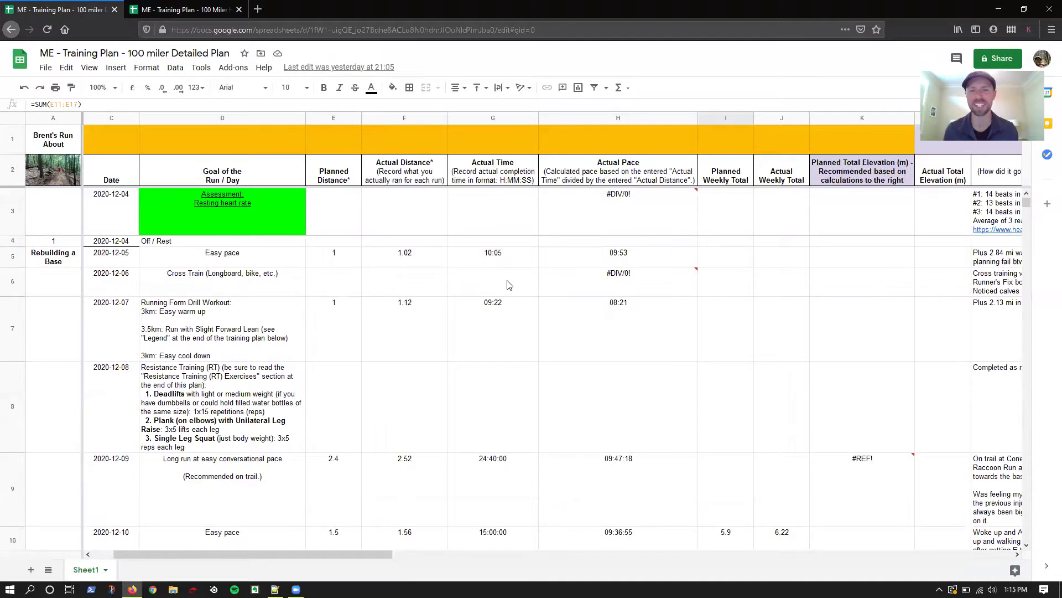
scroll(509, 285, "down", 2)
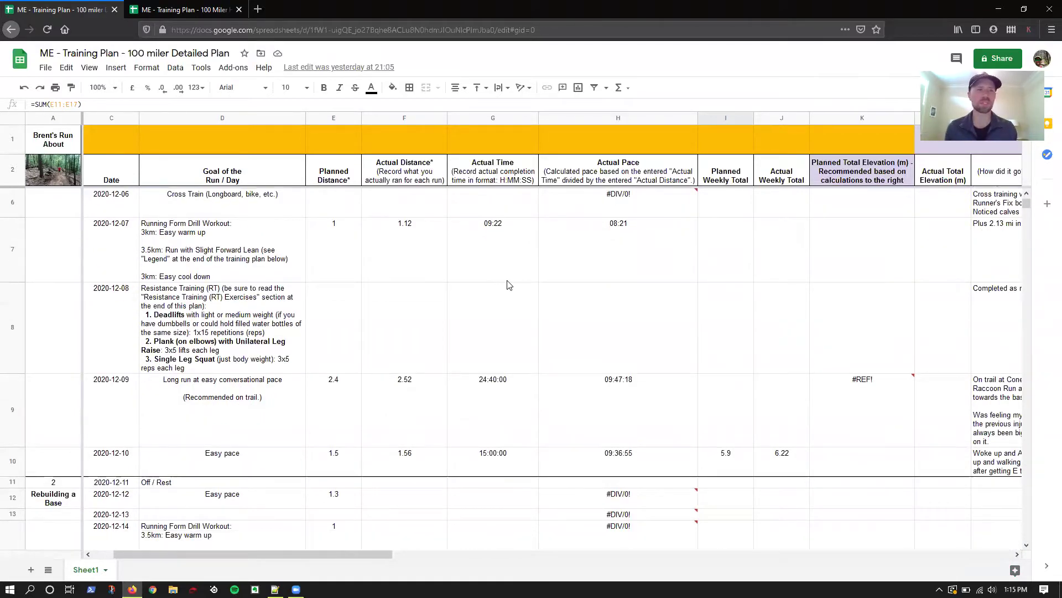
scroll(509, 285, "down", 3)
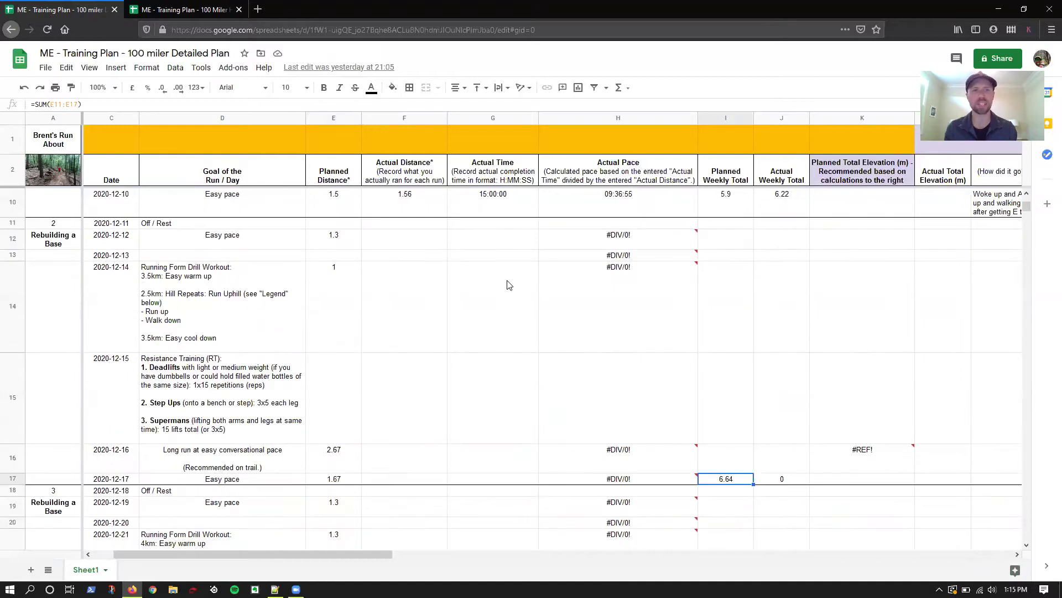
scroll(509, 284, "up", 4)
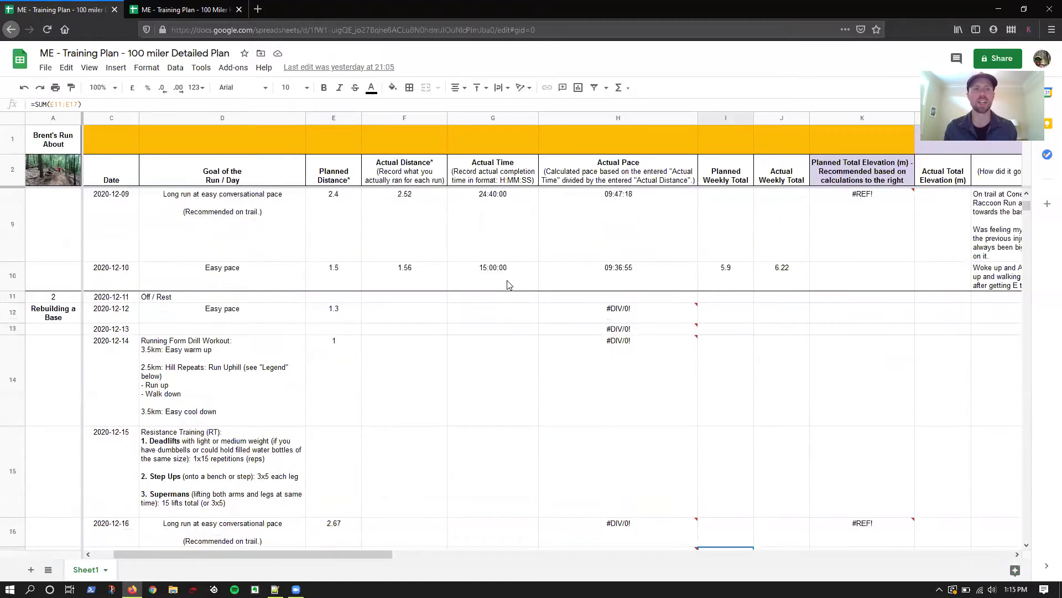
scroll(509, 284, "up", 1)
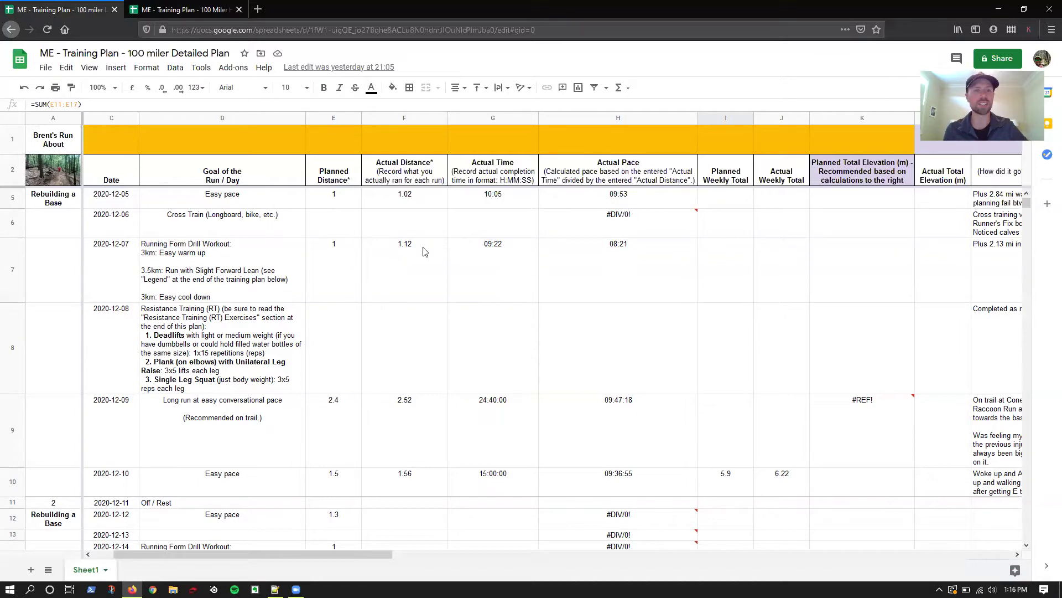
scroll(425, 251, "down", 1)
scroll(425, 252, "up", 2)
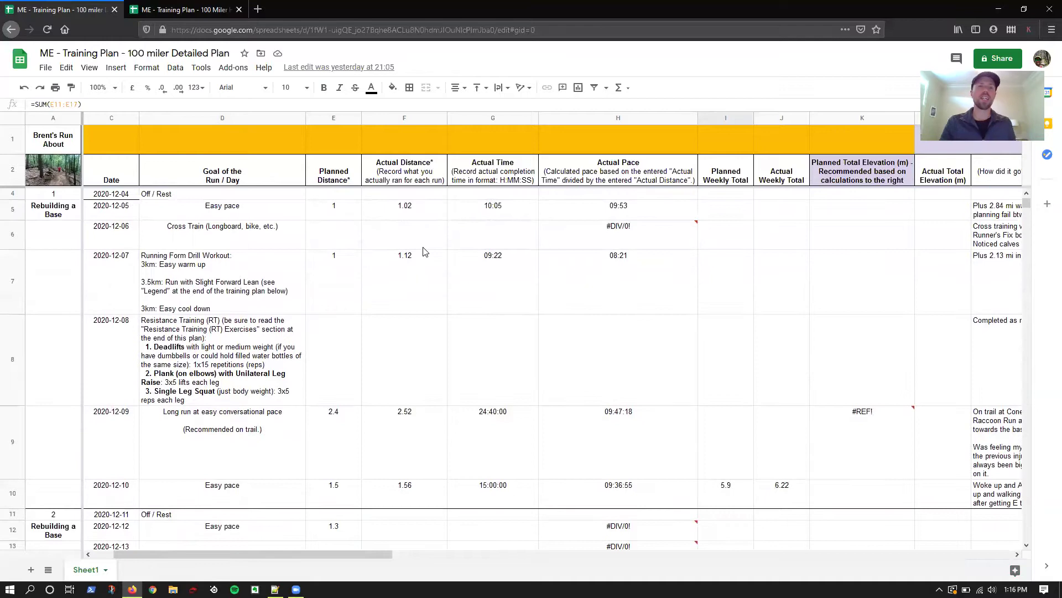